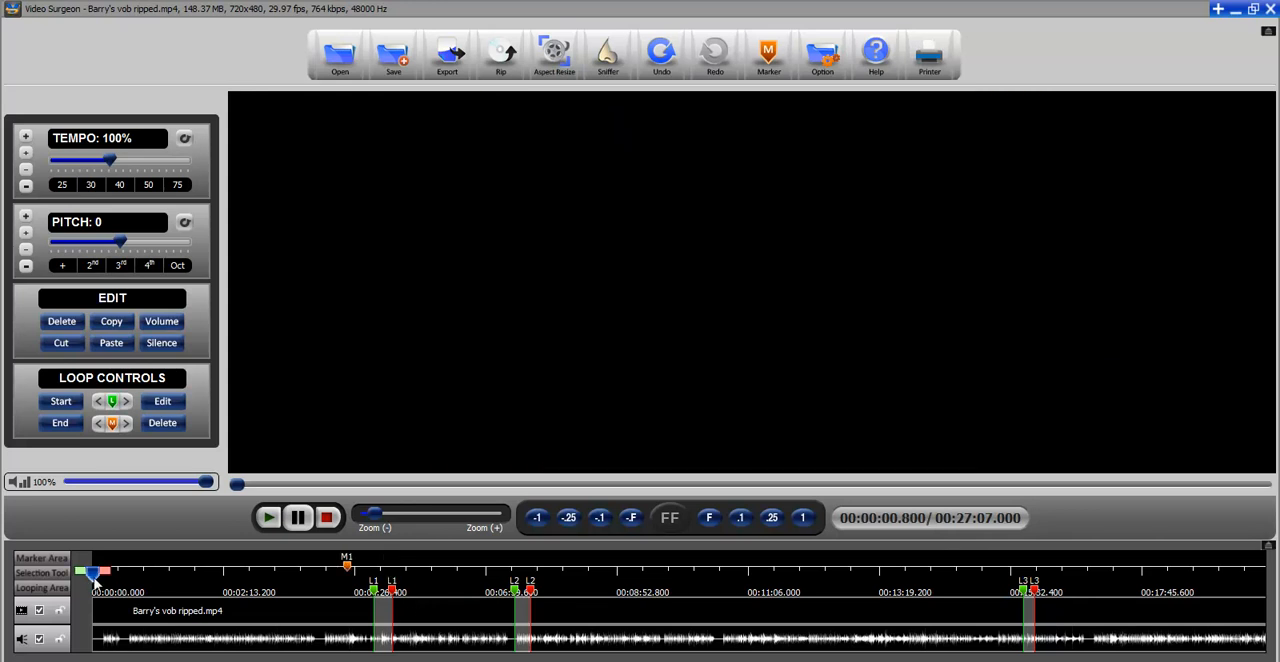
Place the playhead inside the first loop and try to export the current loop as an AVI video named Loop1
drag(92, 575, 380, 592)
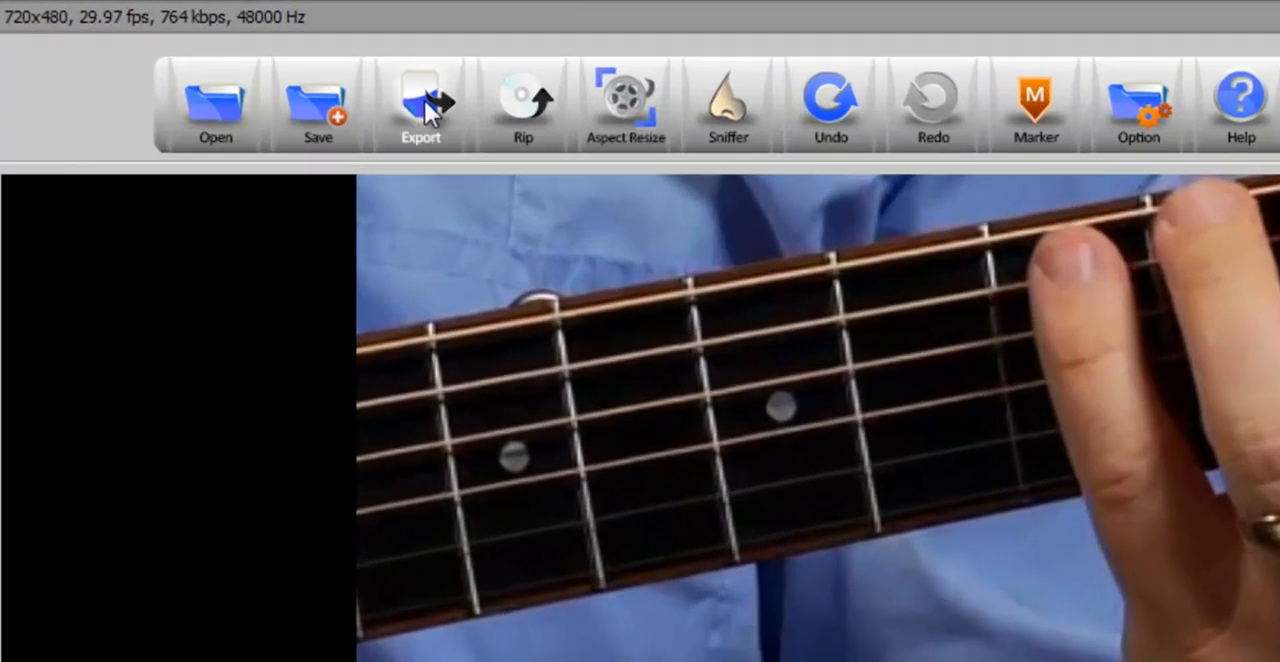
click(448, 60)
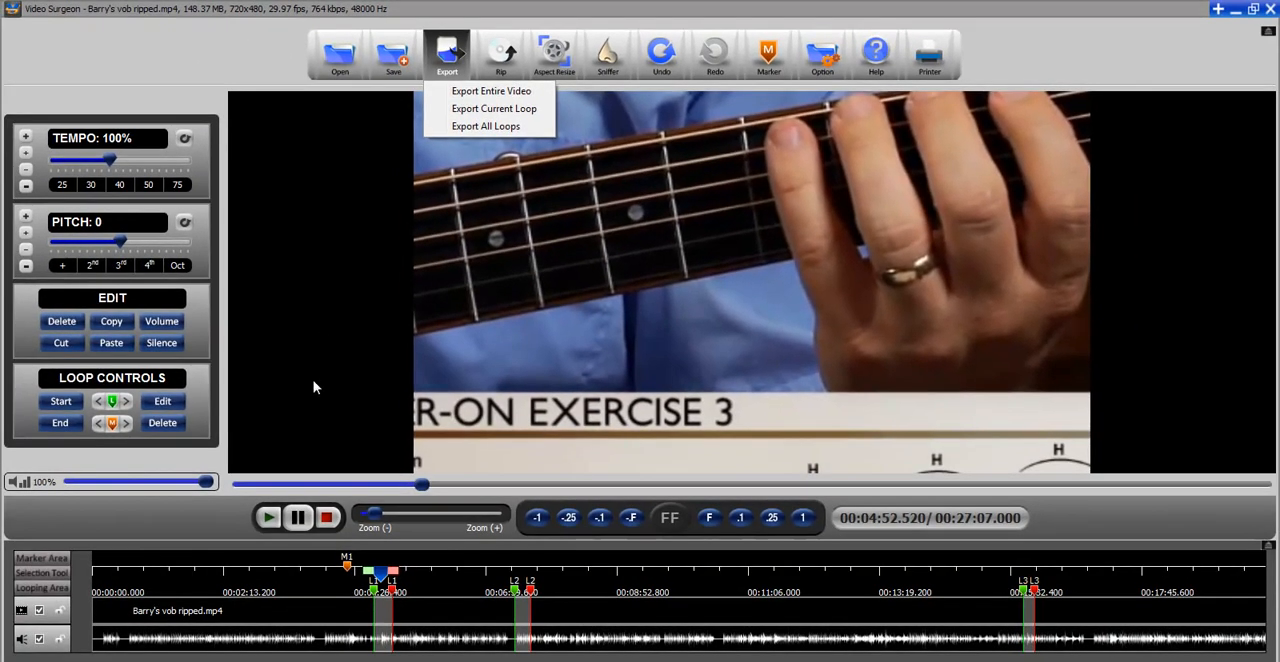
click(239, 64)
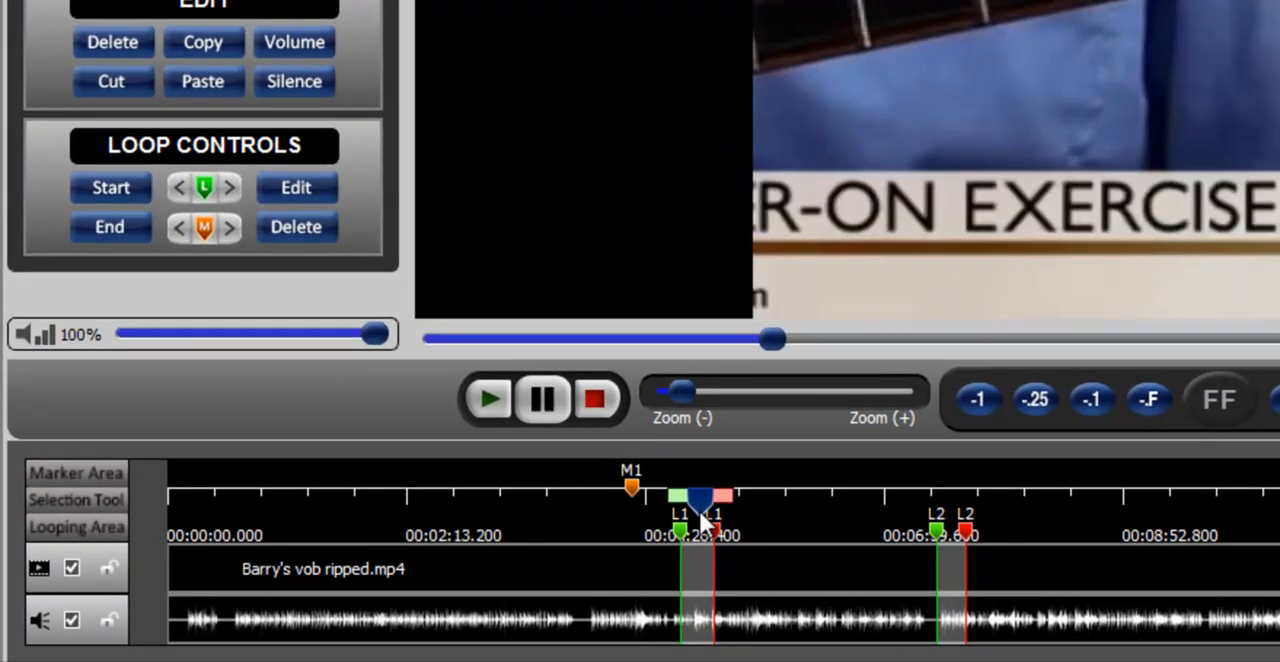
drag(700, 514, 697, 514)
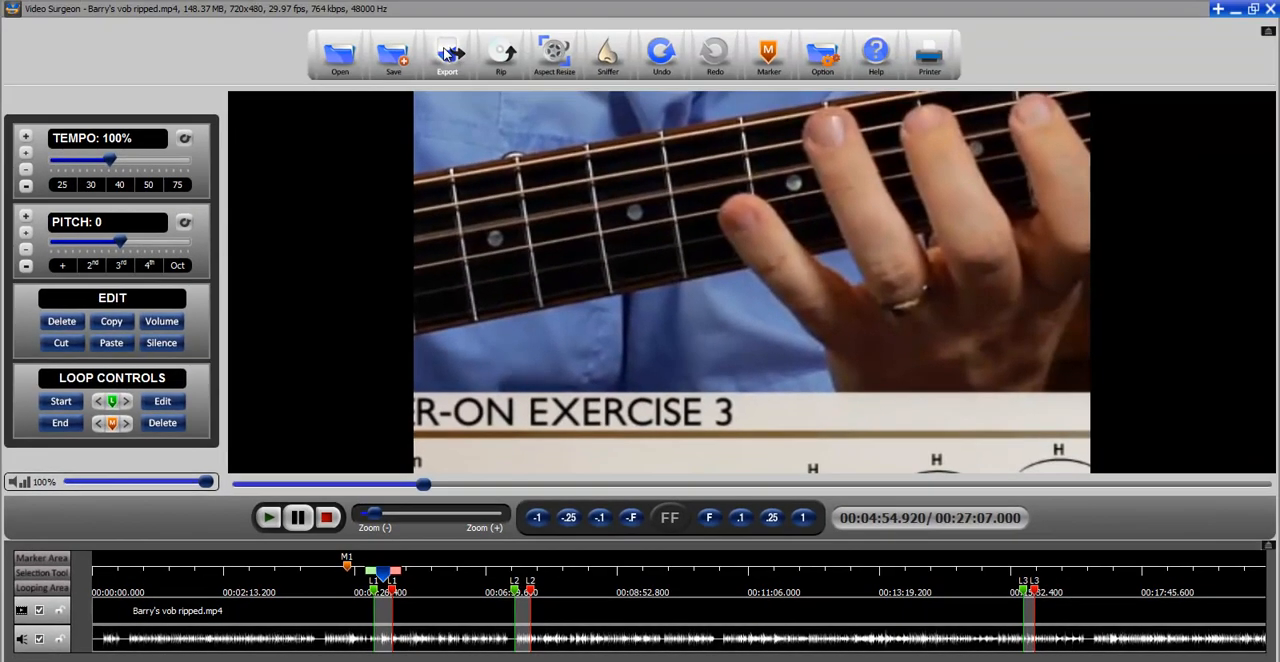
click(447, 53)
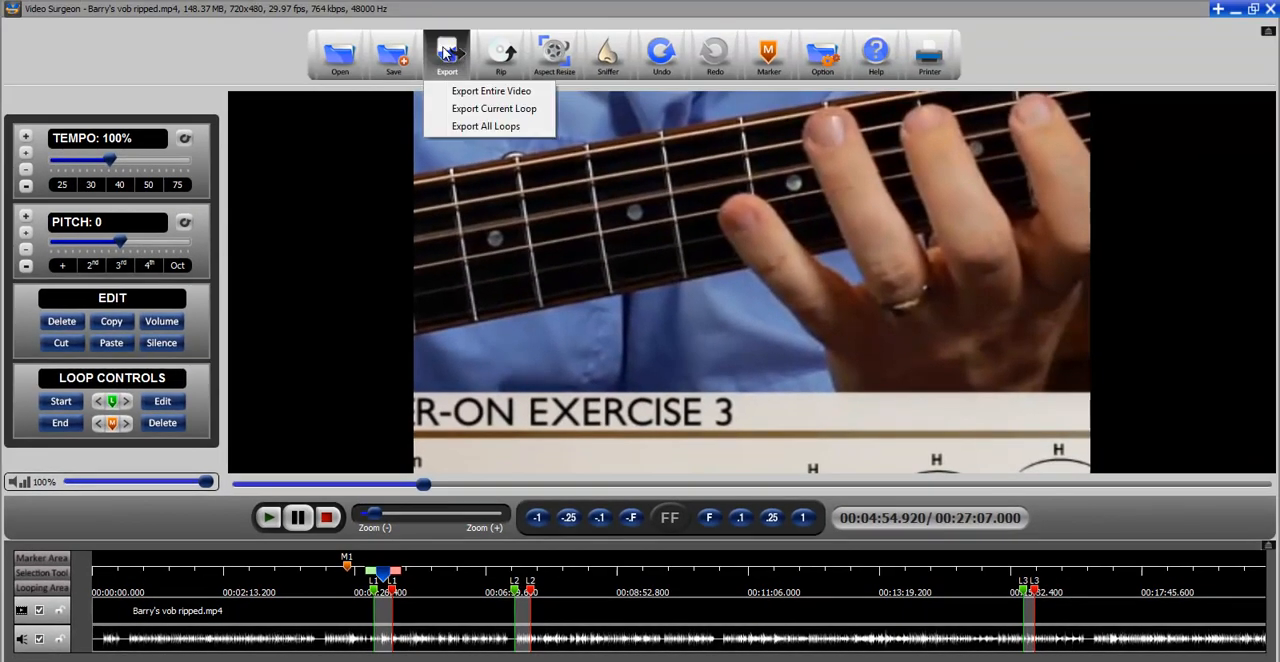
click(486, 110)
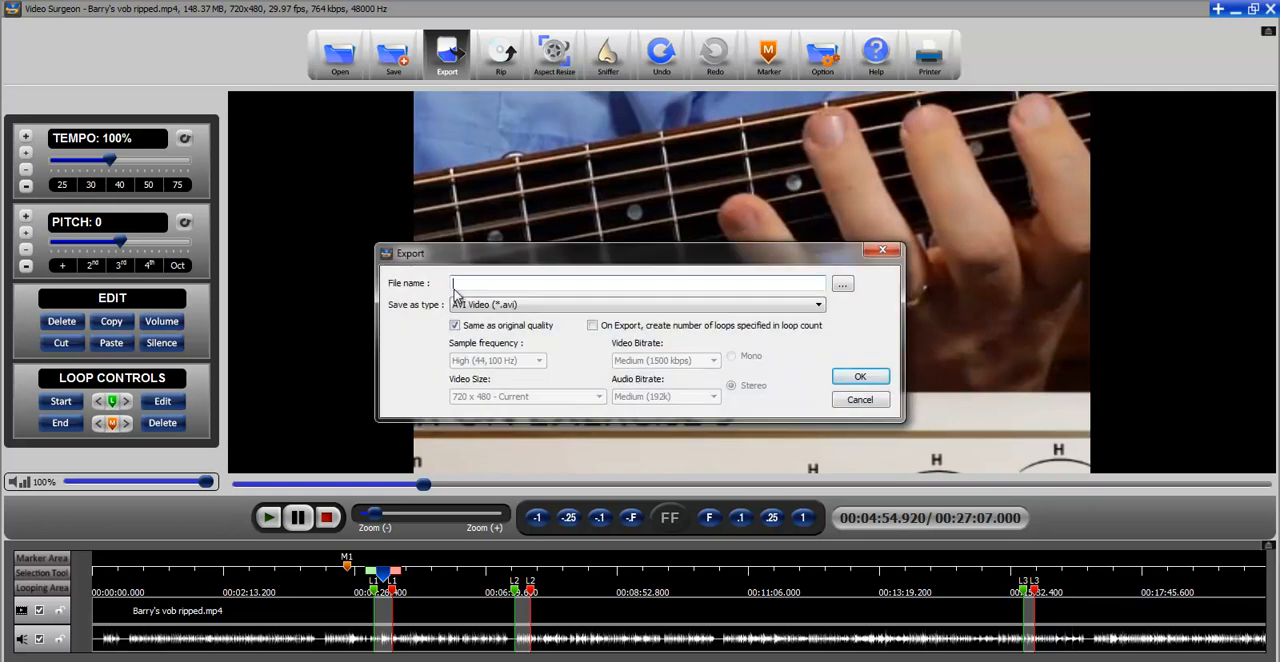
text(Loop1)
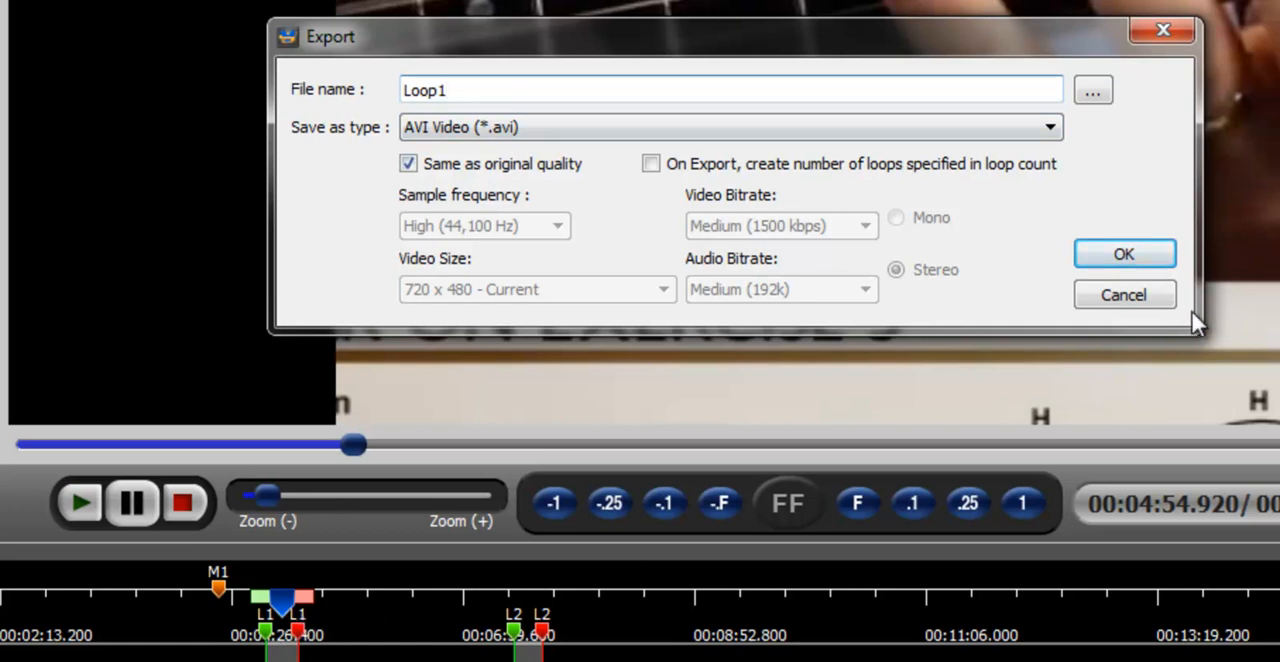
click(1158, 295)
Place the playhead inside the second loop and try to export it as the current loop
drag(288, 600, 530, 606)
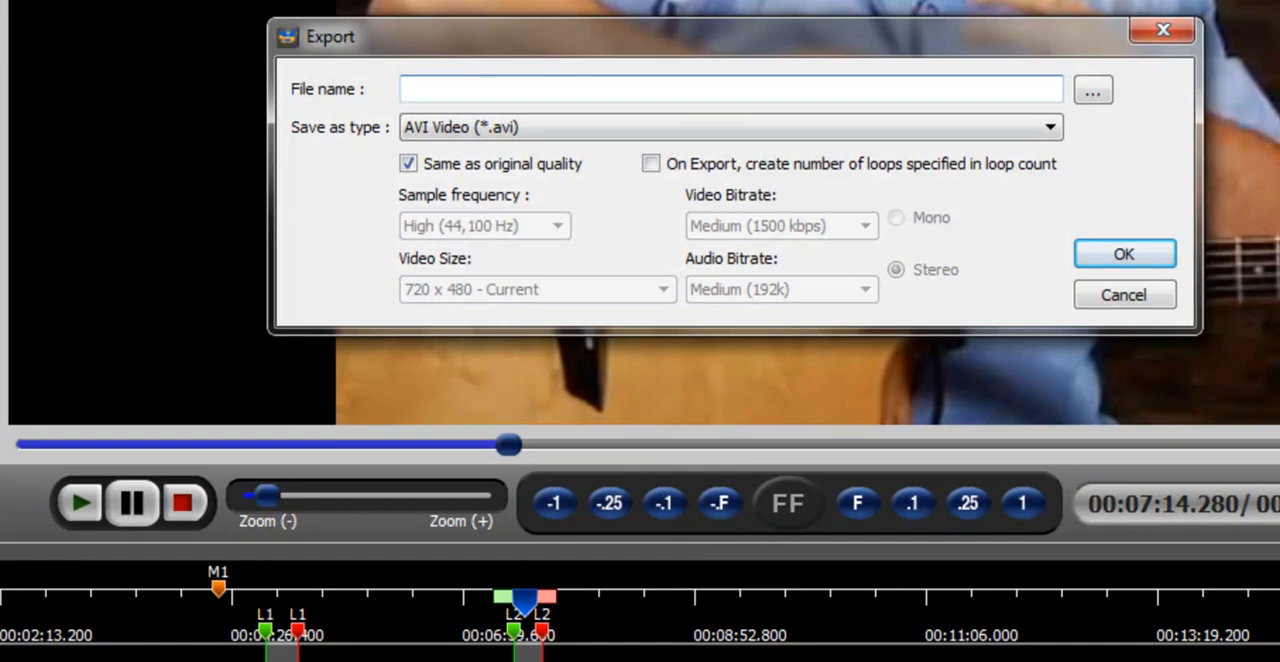
click(1164, 30)
drag(540, 602, 722, 593)
drag(482, 545, 606, 570)
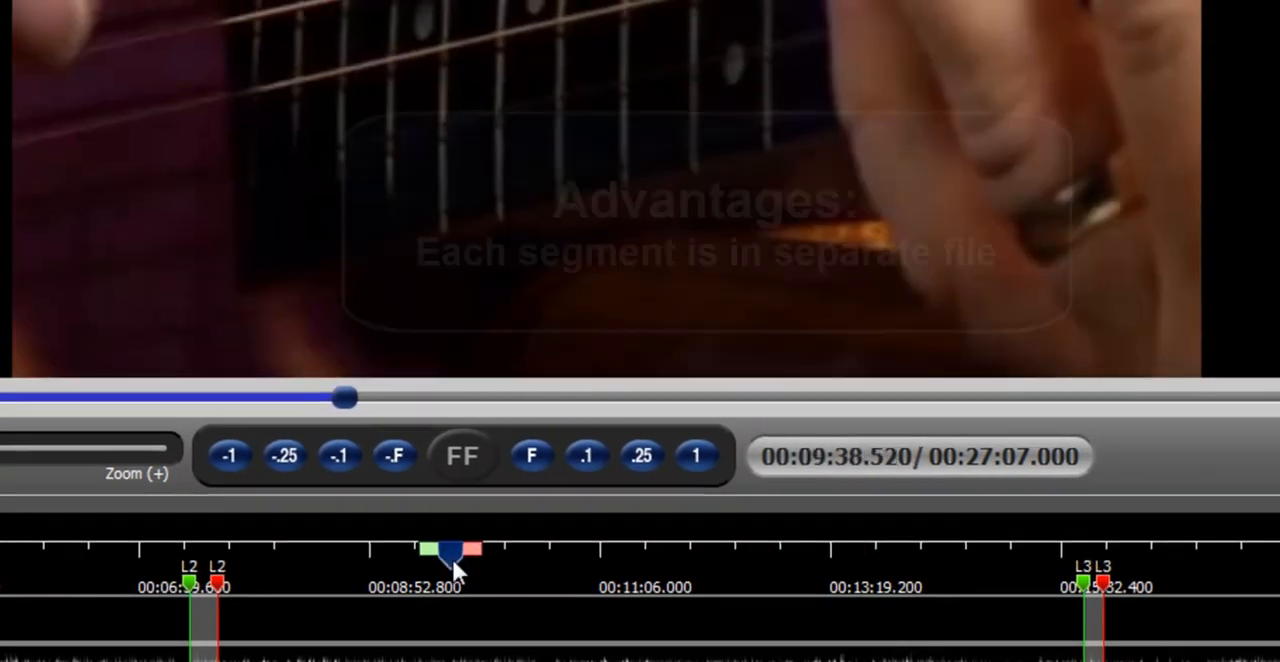
drag(531, 552, 434, 566)
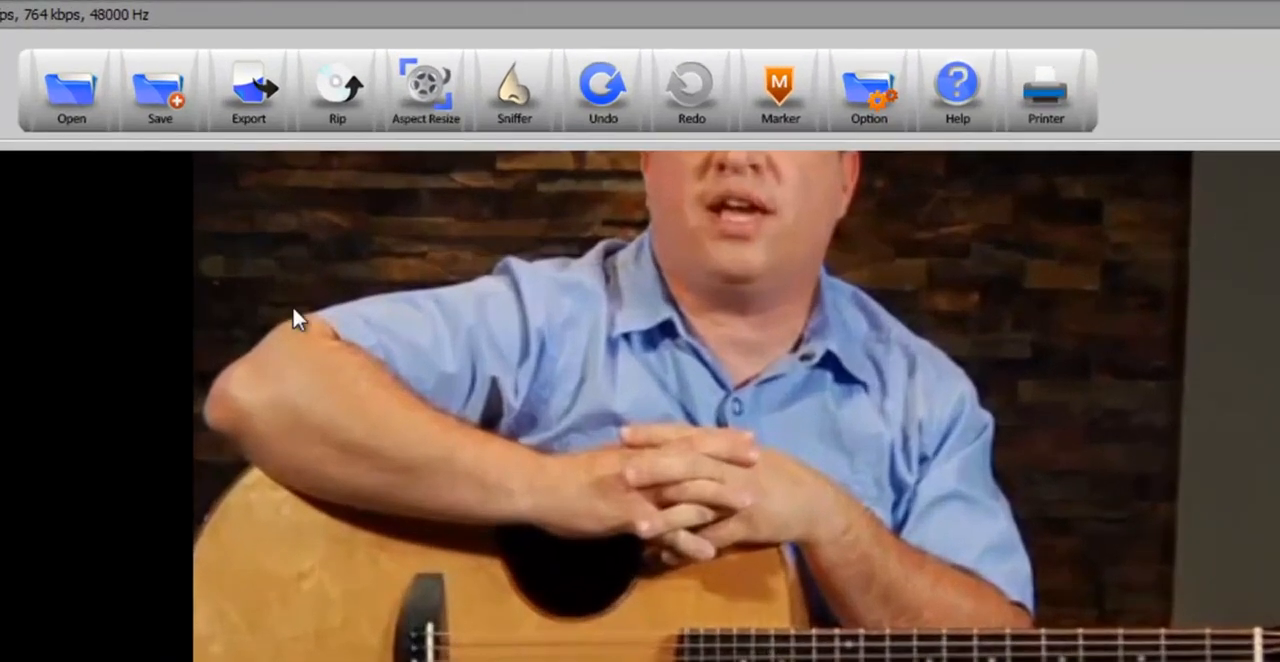
Try to export all loops into a single AVI video named All Loops
click(262, 112)
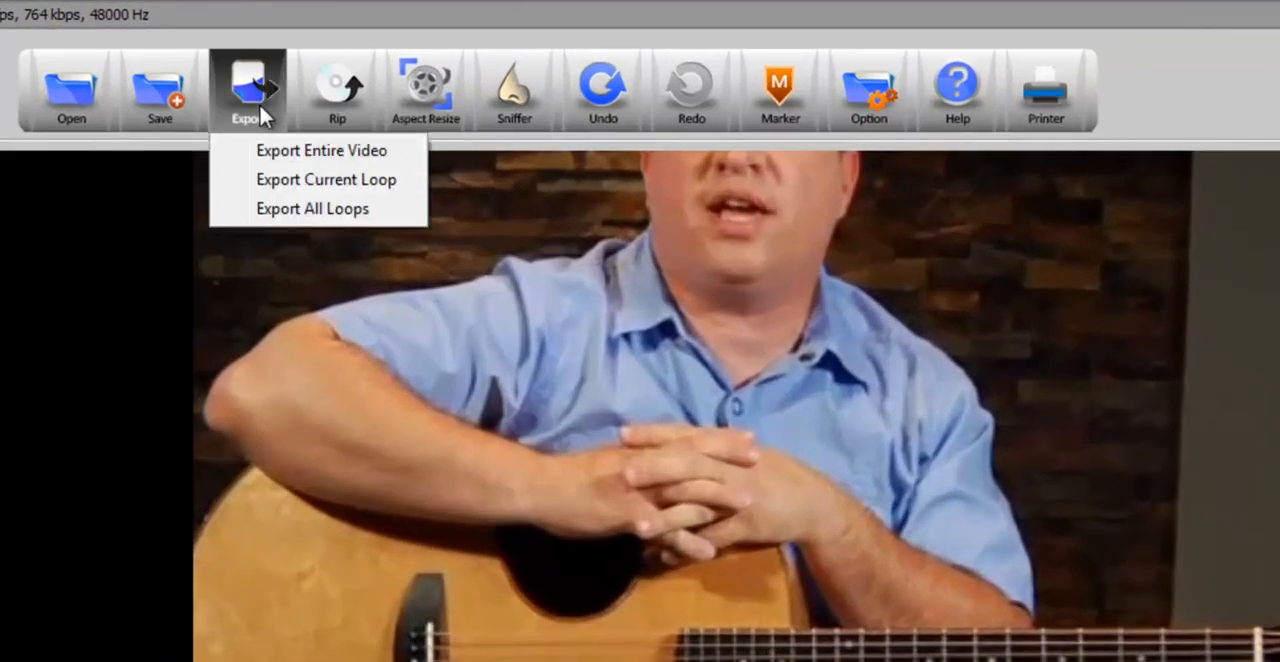
click(292, 210)
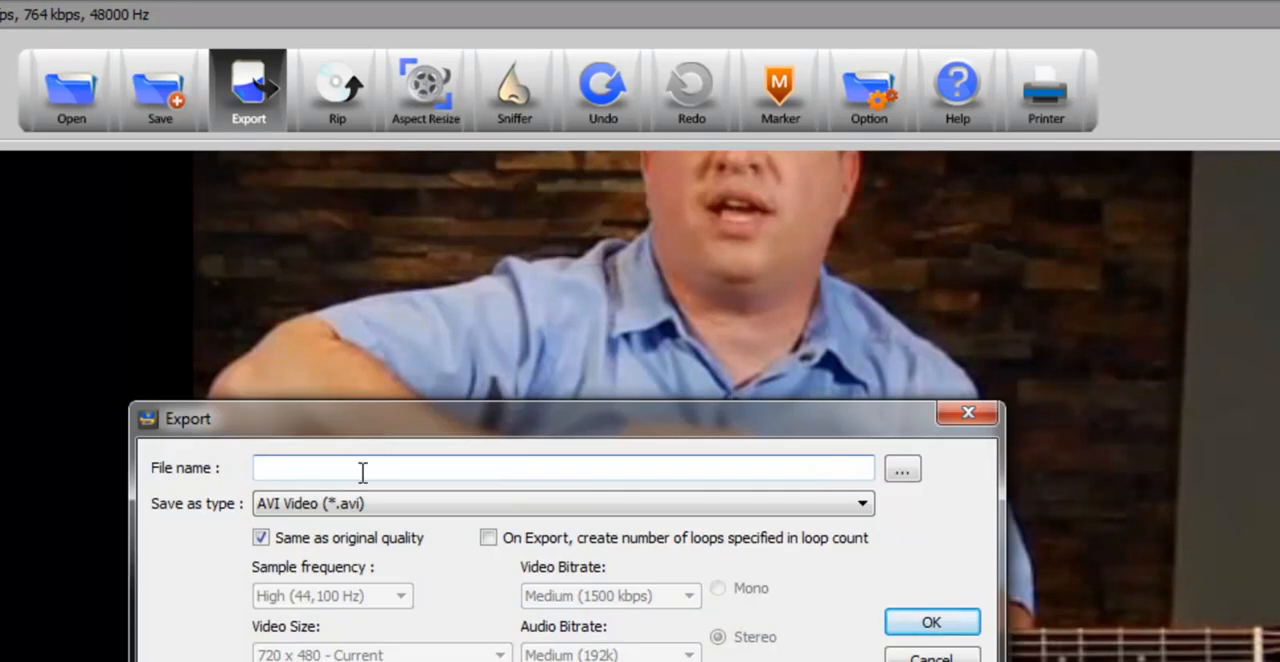
text(All Loops)
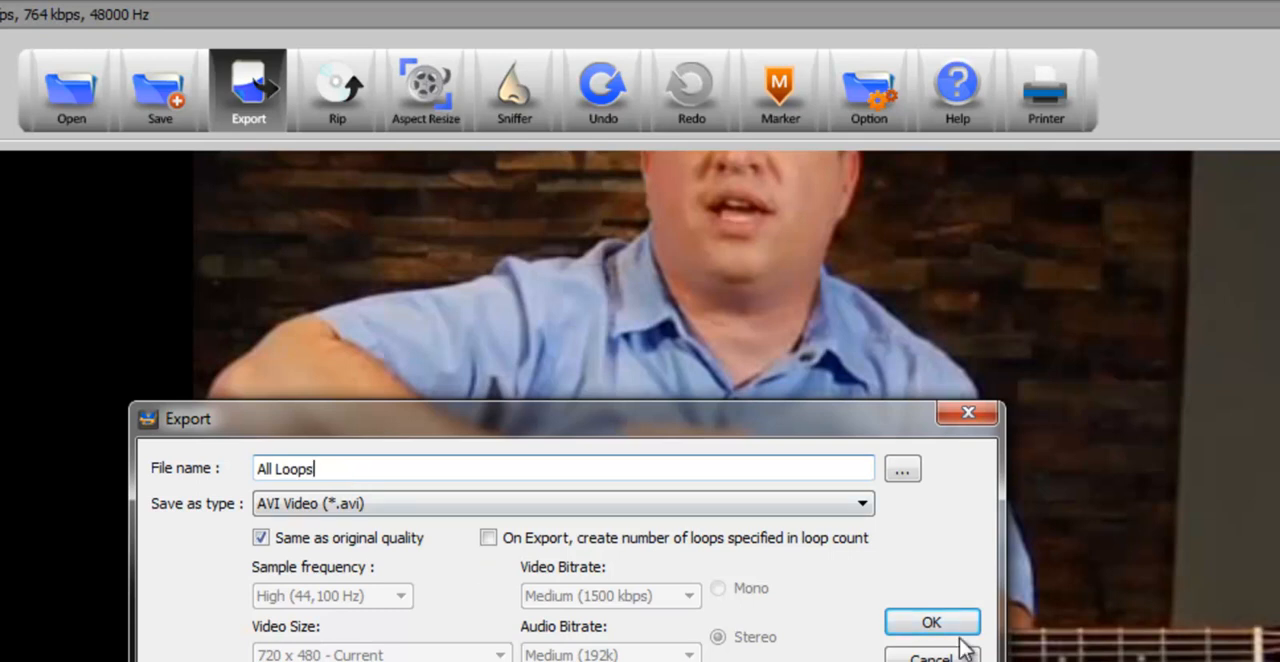
click(969, 414)
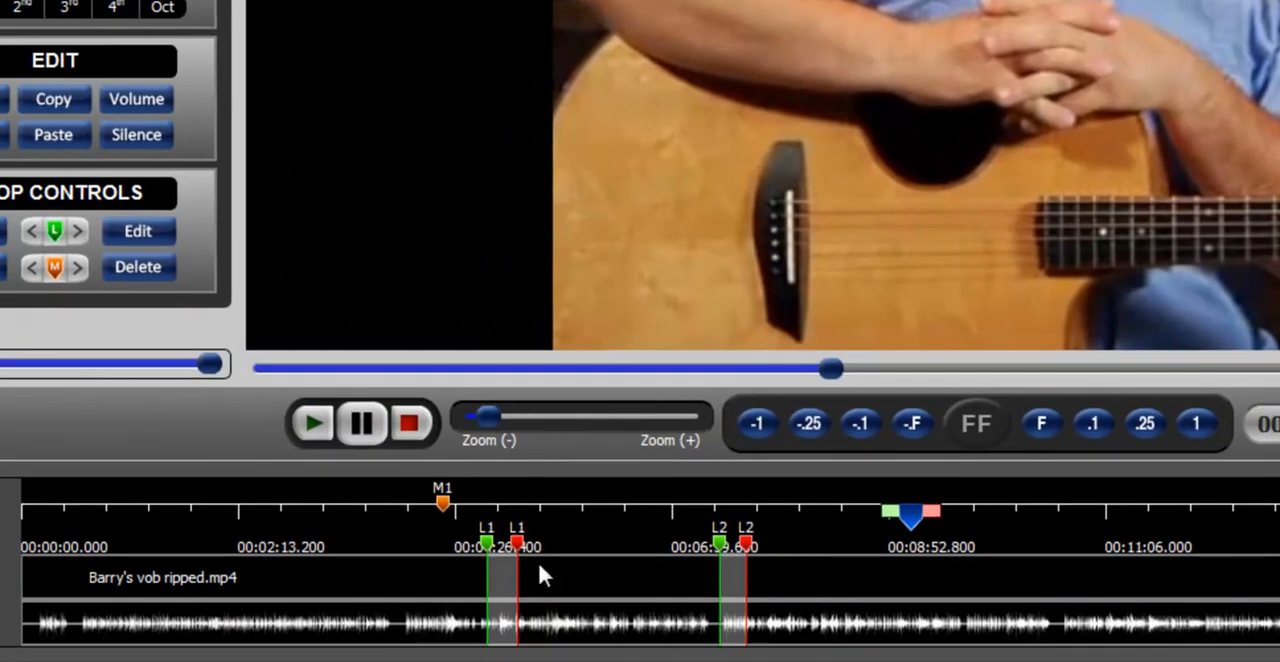
Select the footage from the video's start up to the first loop, and move the playhead to the end of the second loop
mouse_move(910, 518)
mouse_down()
mouse_move(506, 518)
mouse_move(470, 520)
mouse_move(474, 530)
mouse_move(280, 518)
mouse_up()
drag(16, 520, 2, 520)
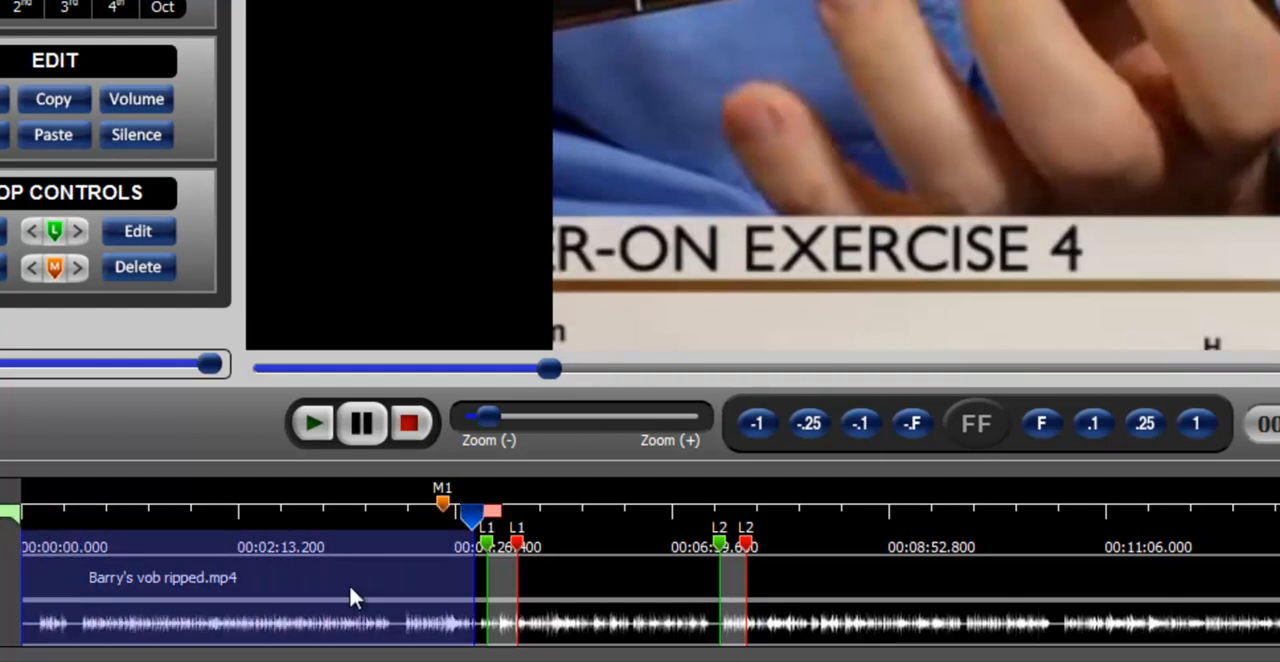
mouse_move(470, 515)
mouse_down()
mouse_move(523, 526)
mouse_move(574, 511)
mouse_move(720, 515)
mouse_up()
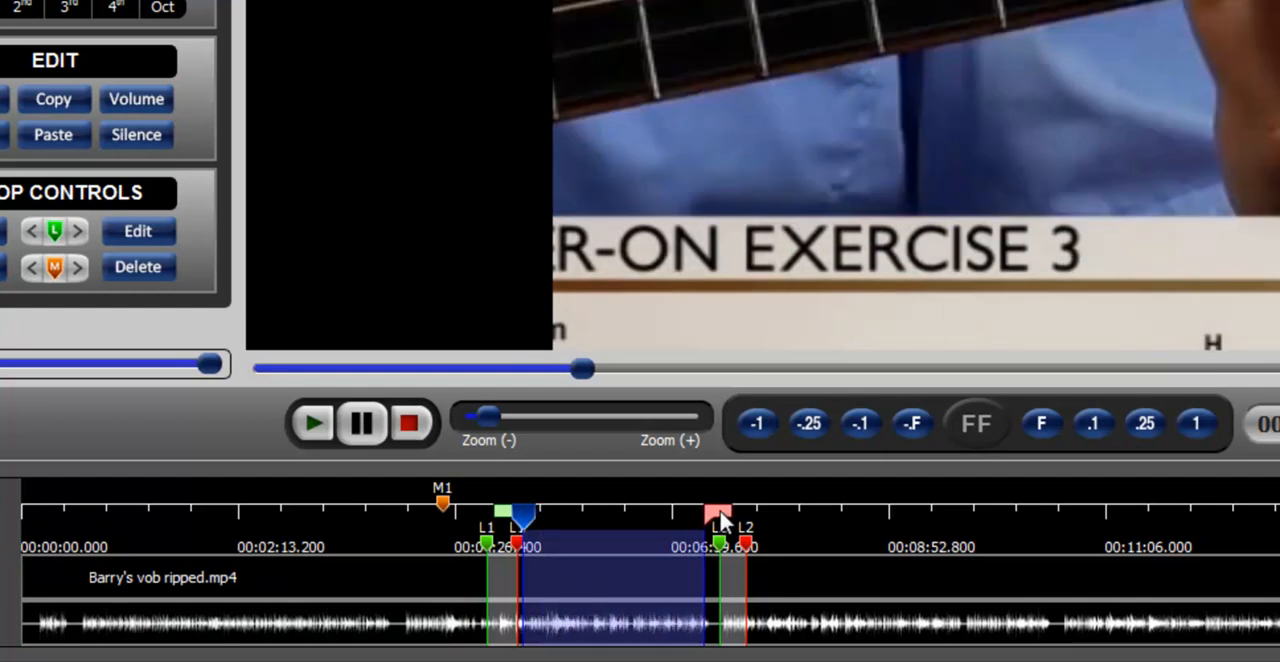
drag(523, 518, 751, 531)
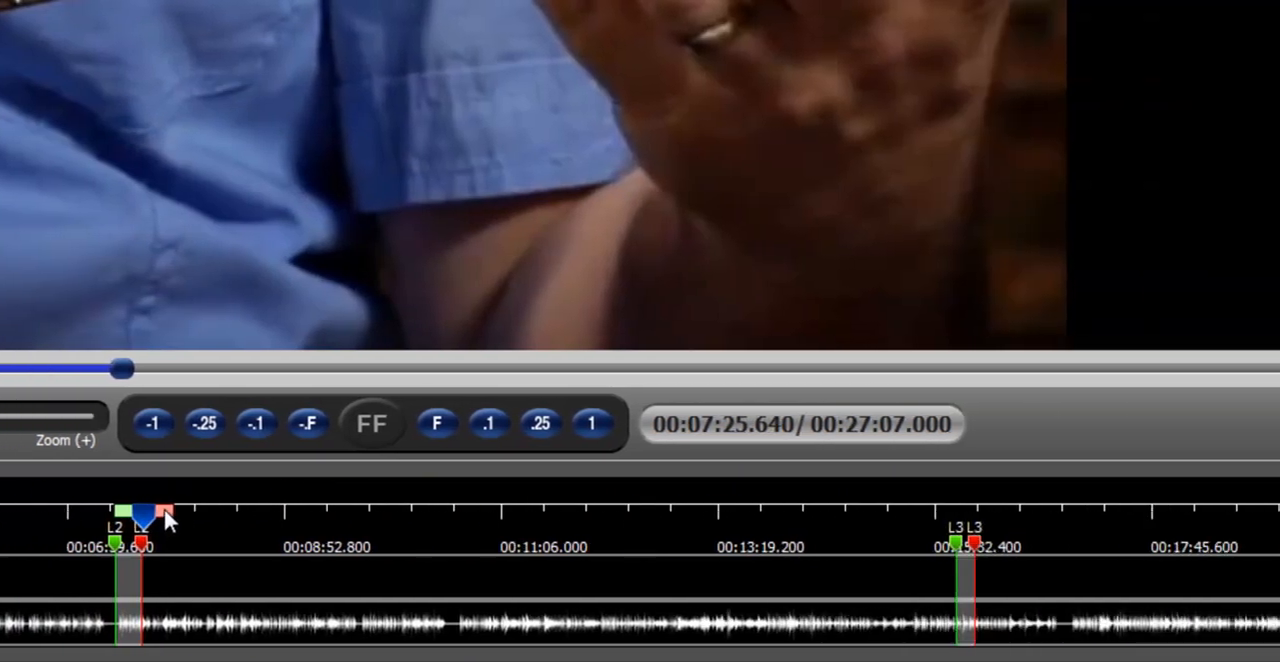
Select the footage between the second and third loops, and the footage from the third loop to the video's end
drag(167, 521, 960, 513)
drag(860, 513, 870, 513)
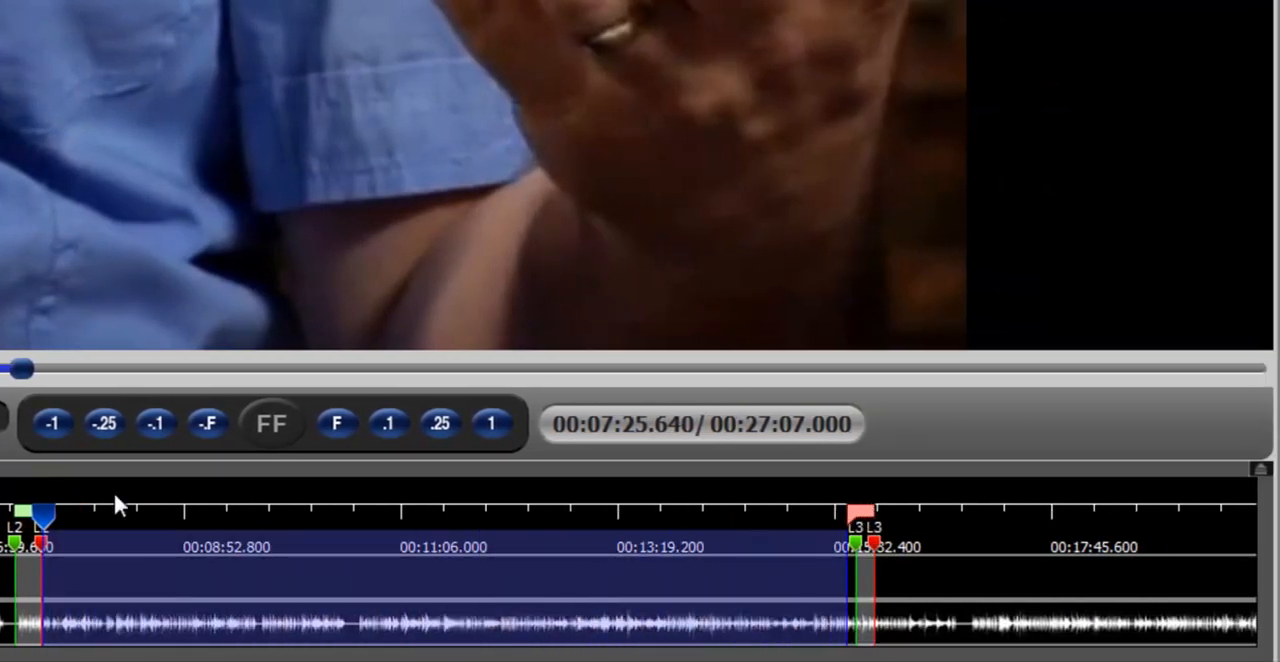
drag(45, 520, 880, 580)
drag(911, 519, 1279, 525)
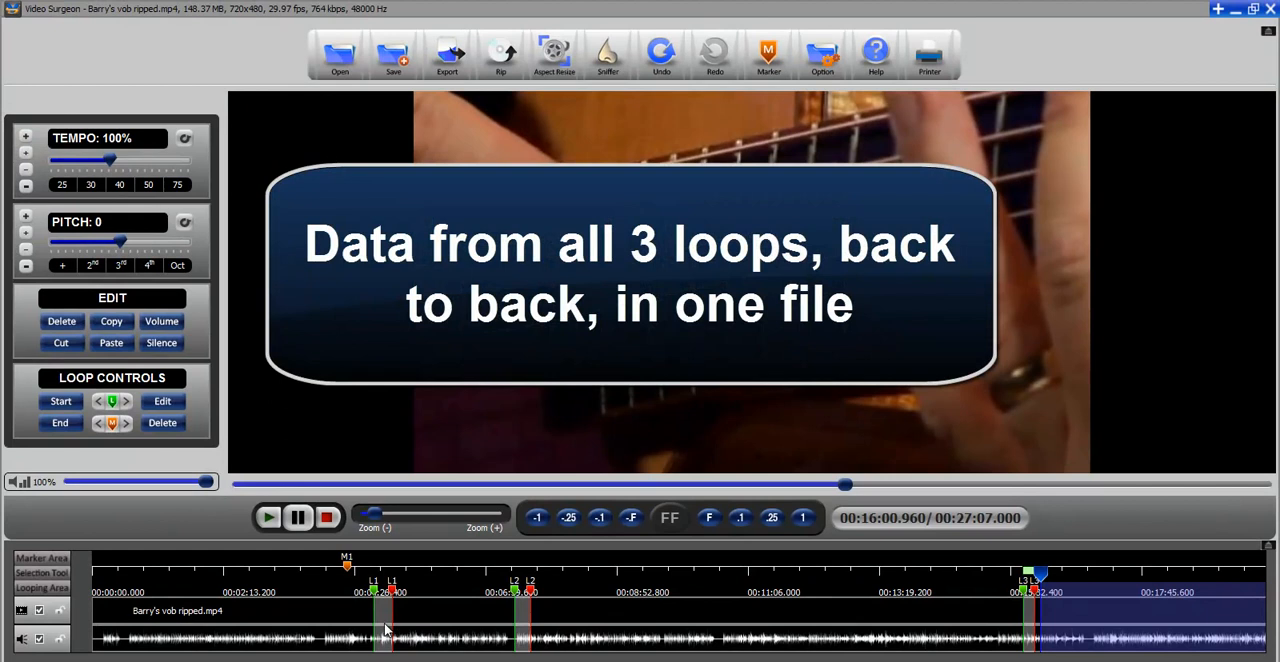
click(447, 55)
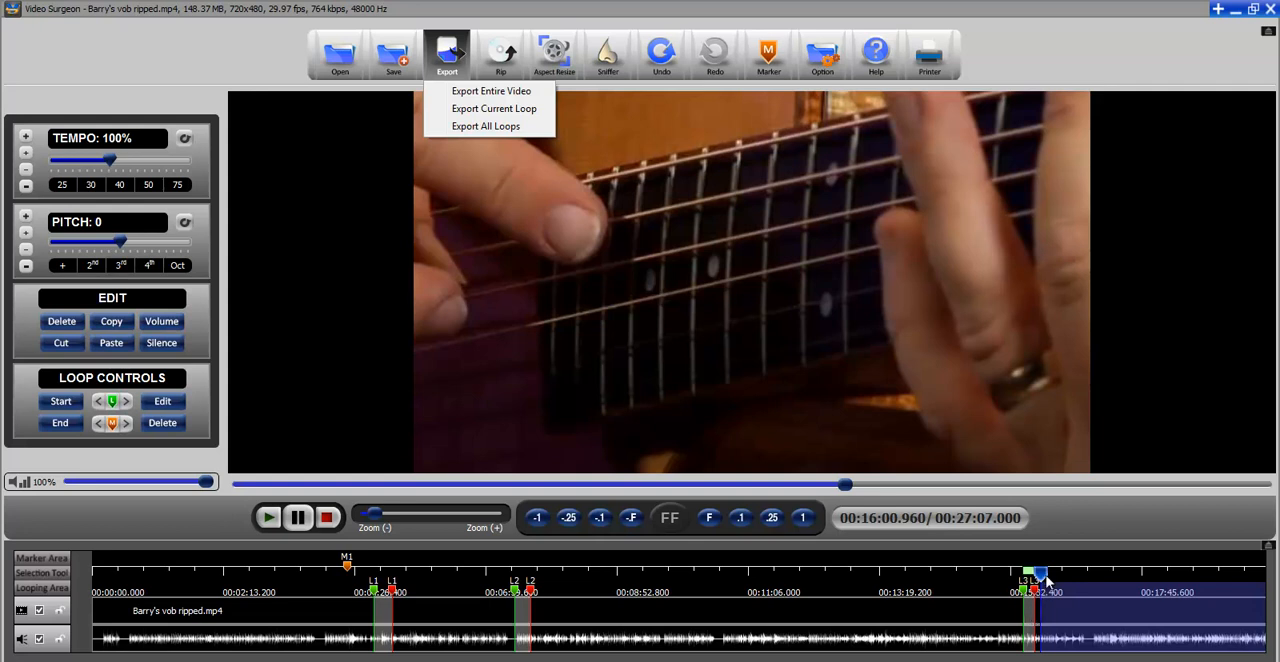
click(1045, 573)
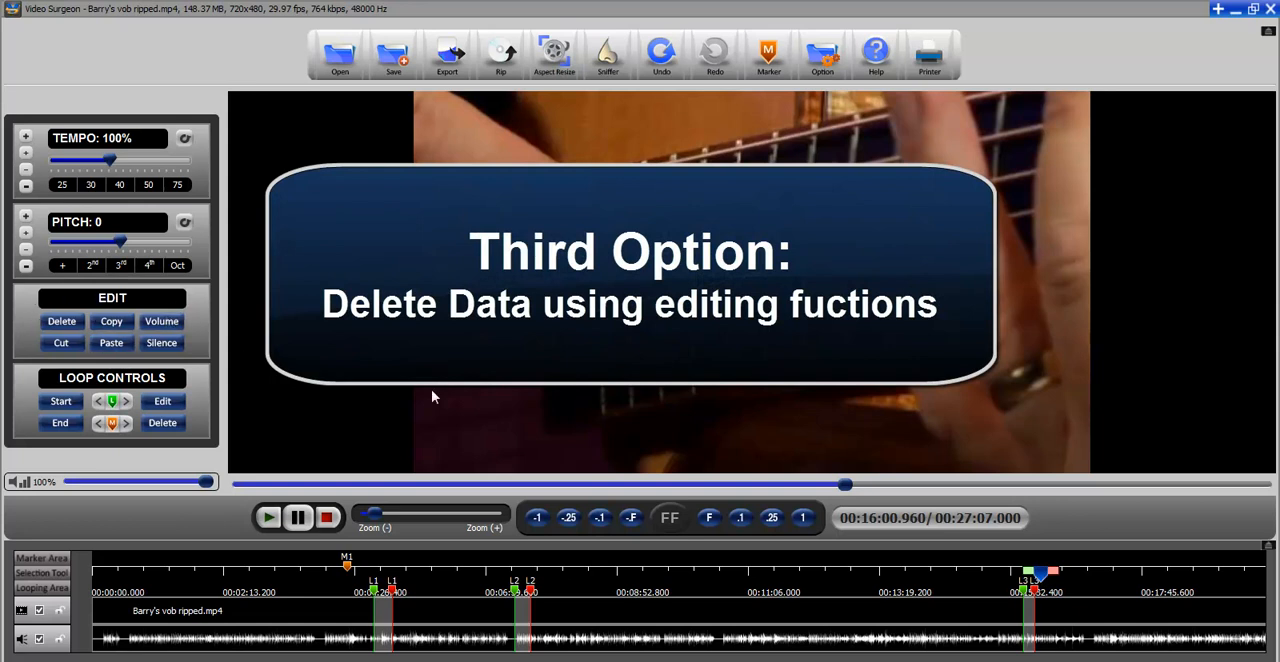
Delete the footage from the start to just before the first loop, and the footage between the first and second loops
mouse_move(1038, 572)
mouse_down()
mouse_move(748, 575)
mouse_move(436, 603)
mouse_move(82, 573)
mouse_up()
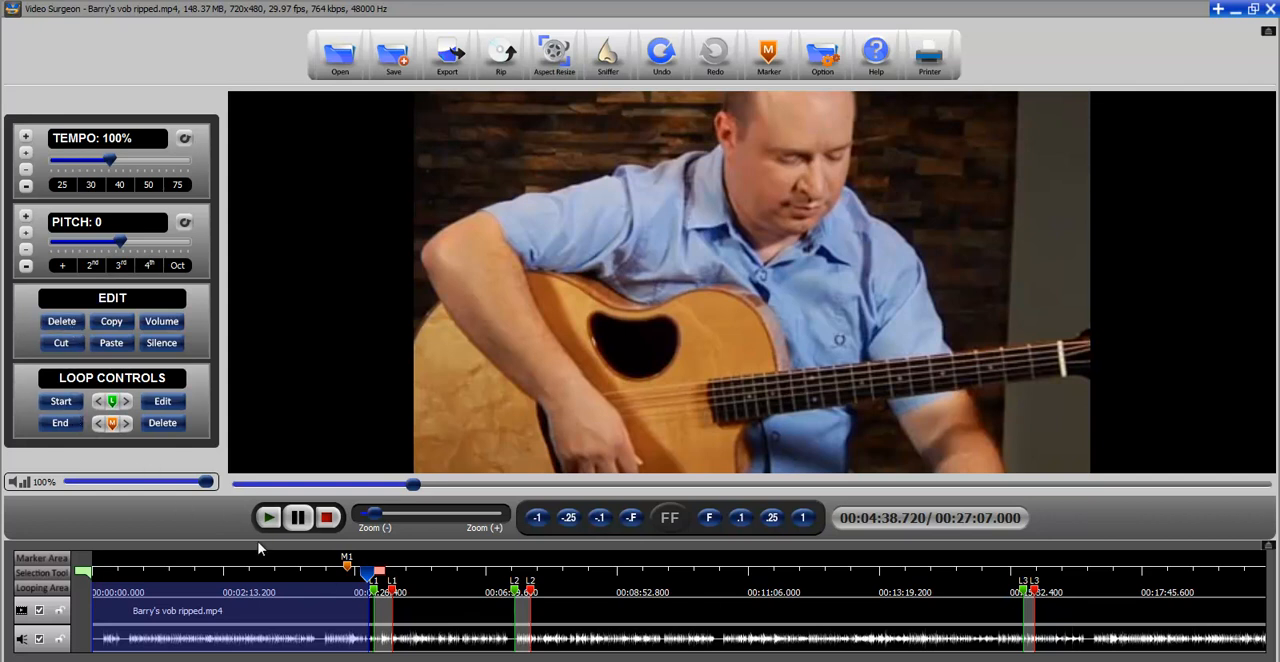
click(68, 324)
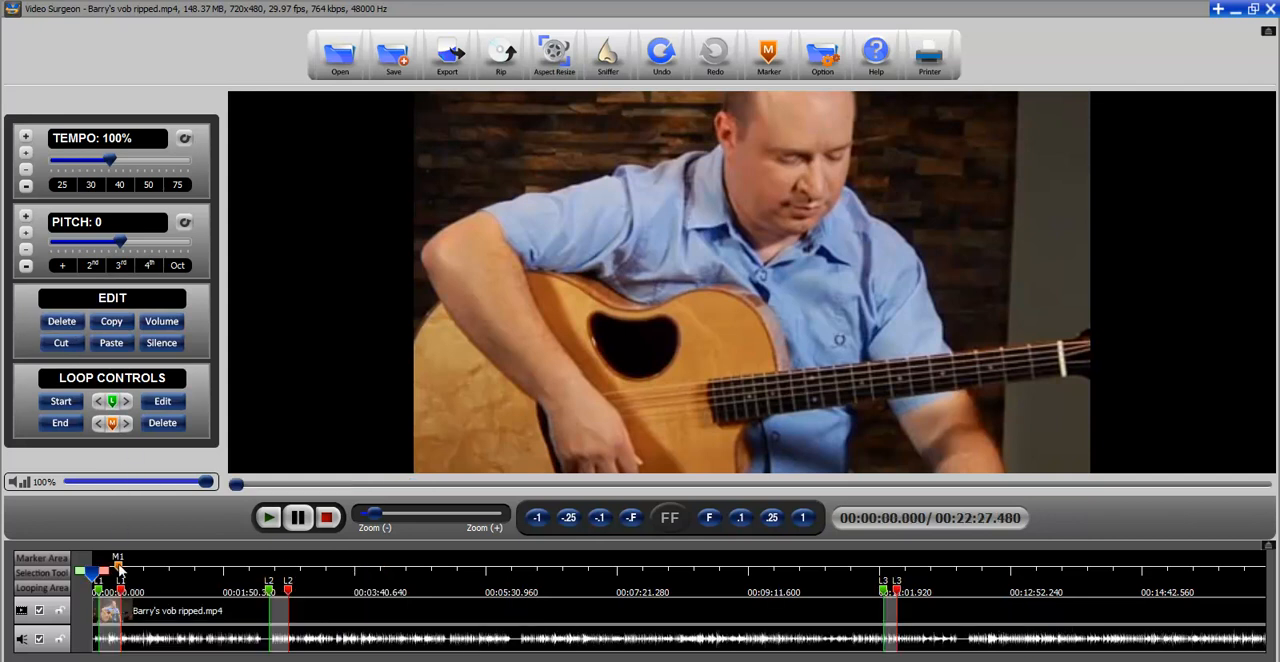
click(130, 605)
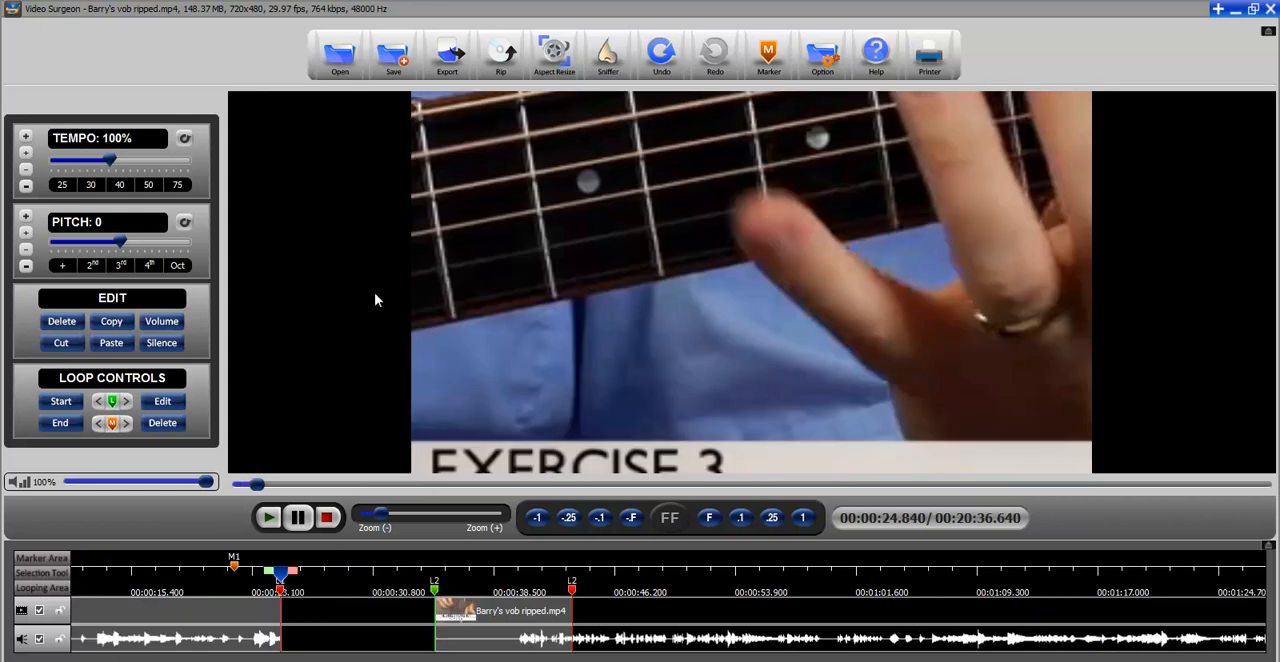